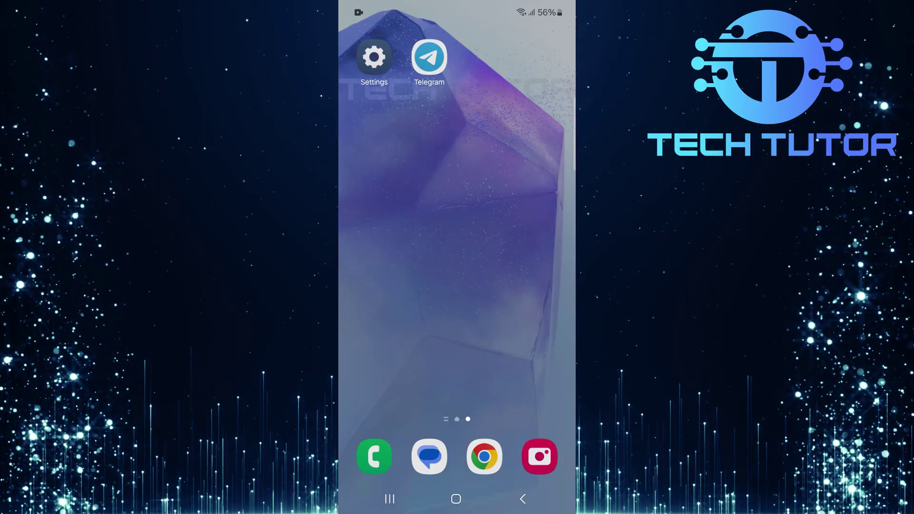
Launch Telegram and reach its Settings screen from the side menu
left_click(429, 59)
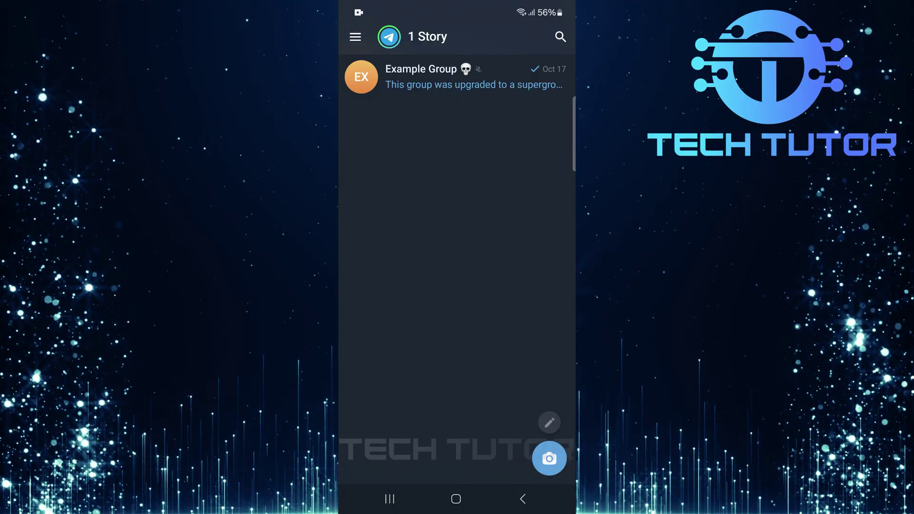
left_click(355, 36)
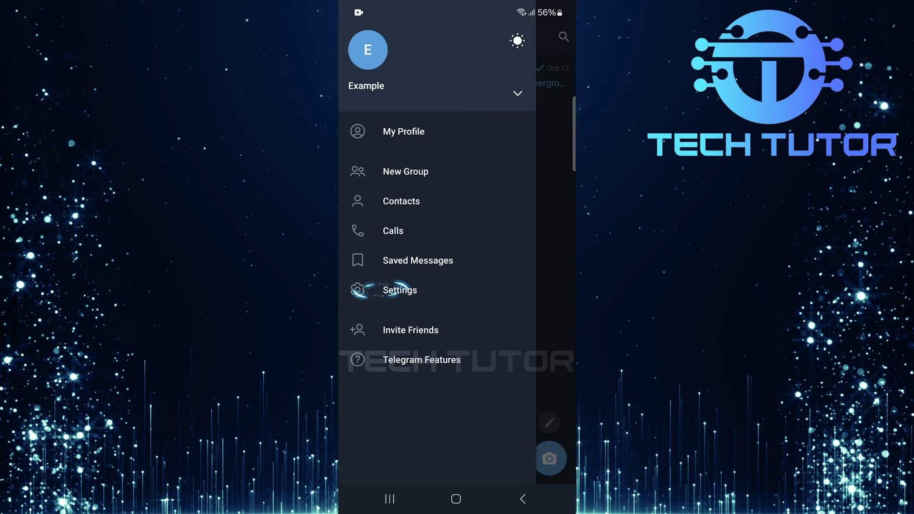
left_click(400, 291)
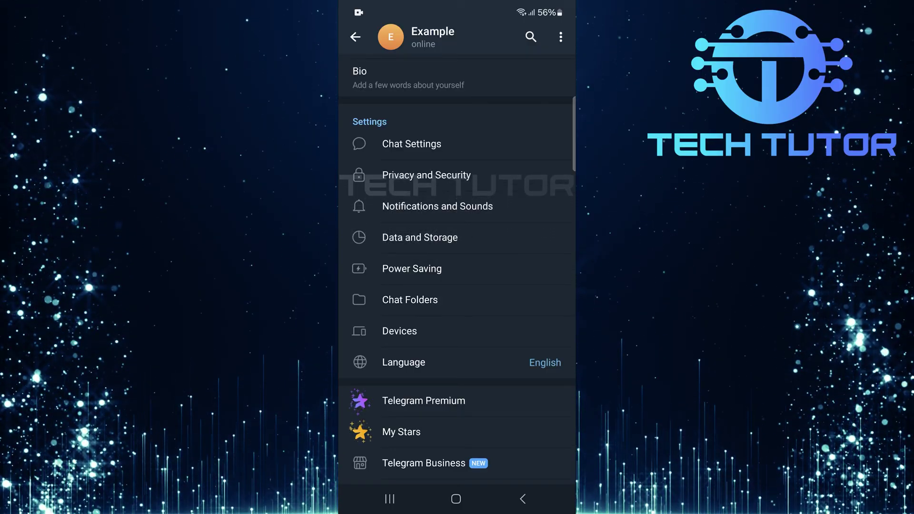
In Notifications and Sounds, enable In-App Sounds and In-Chat Sounds, then return to Settings
left_click(400, 205)
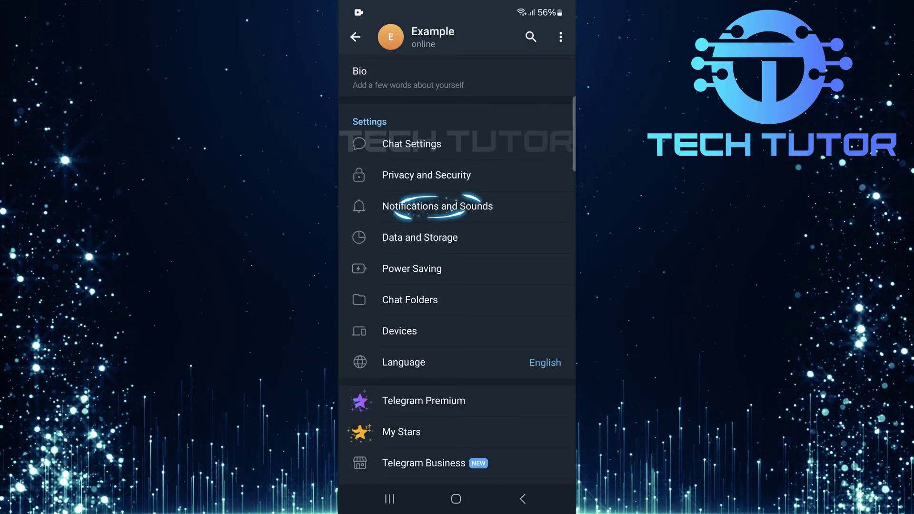
left_click(427, 208)
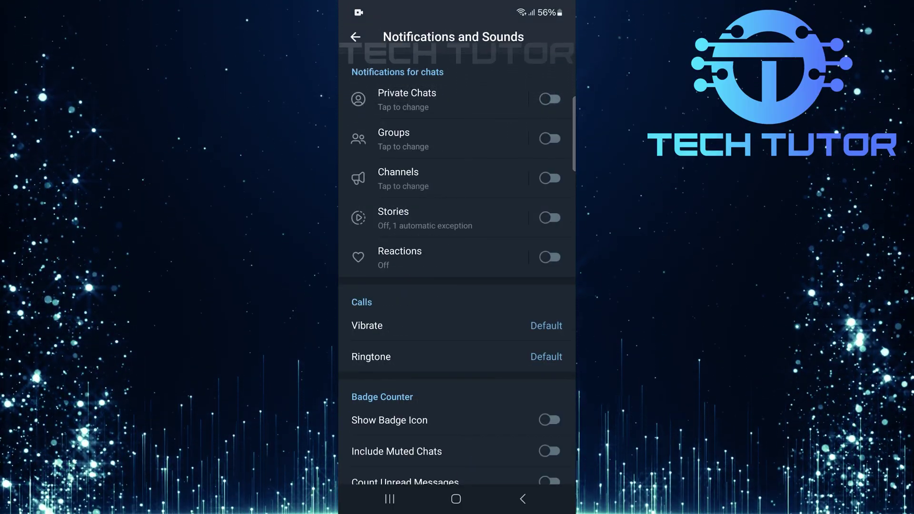
scroll(457, 285, "down", 3)
scroll(496, 405, "down", 3)
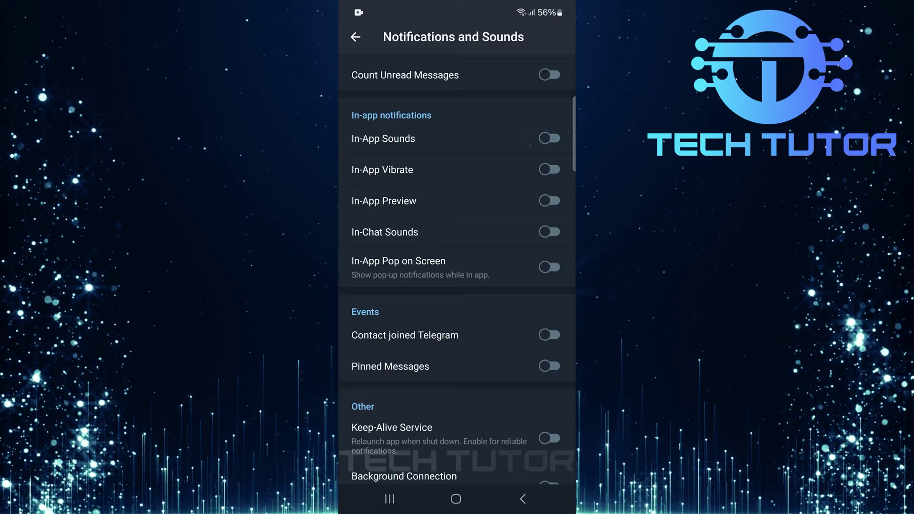
left_click(550, 139)
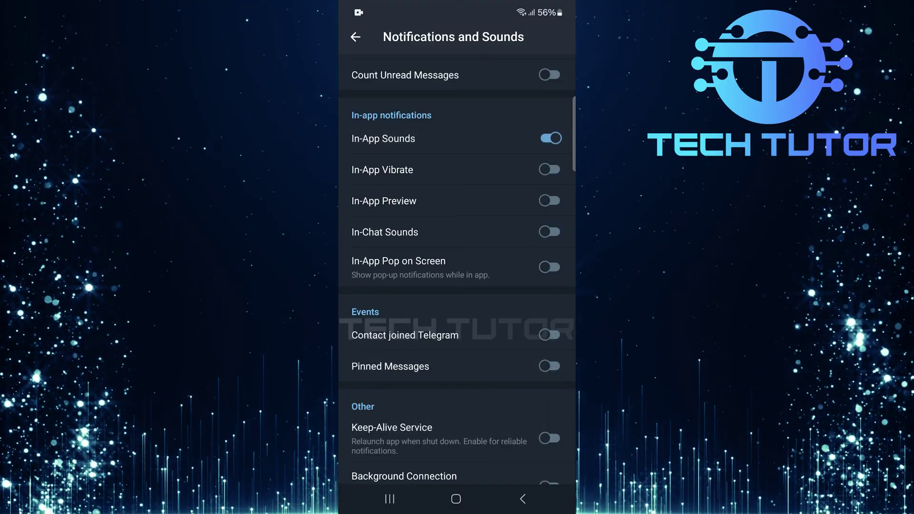
left_click(549, 232)
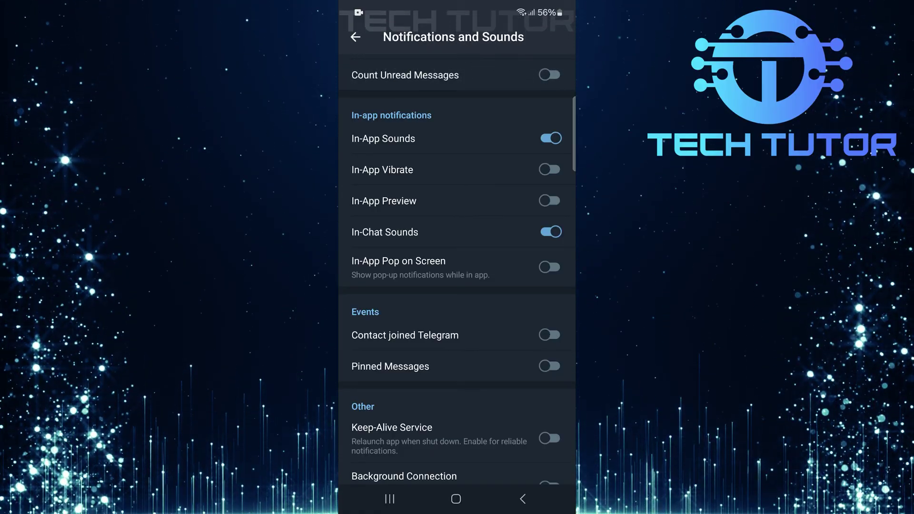
key("Escape")
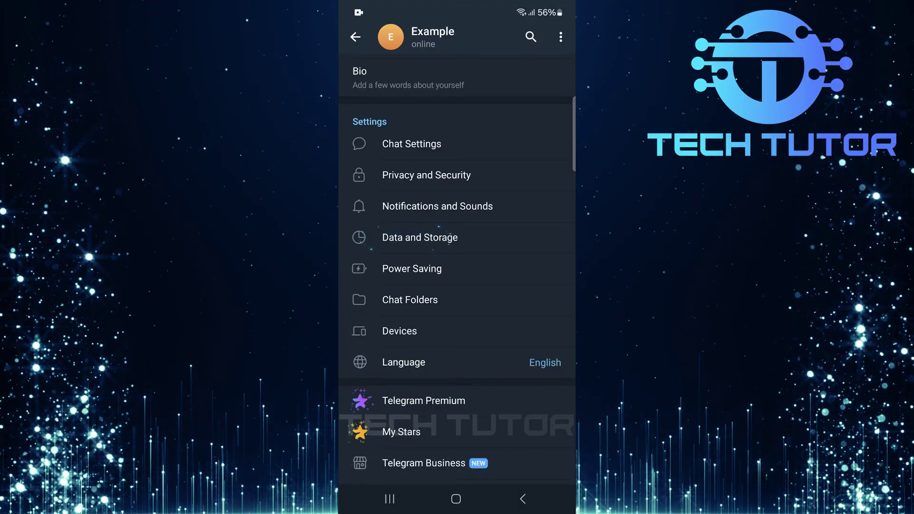
Go into the Data and Storage section of Settings
left_click(420, 238)
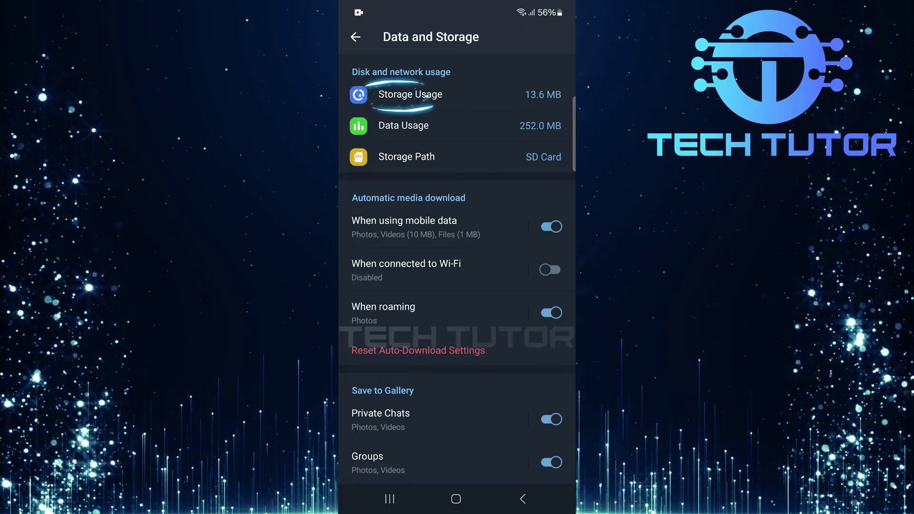
From Storage Usage, clear the 13.6 MB cache and confirm it
left_click(411, 94)
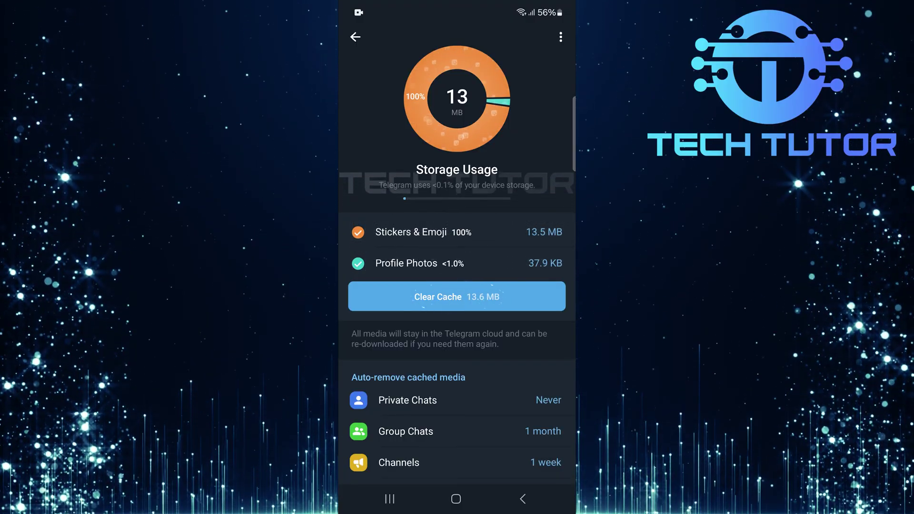
left_click(458, 296)
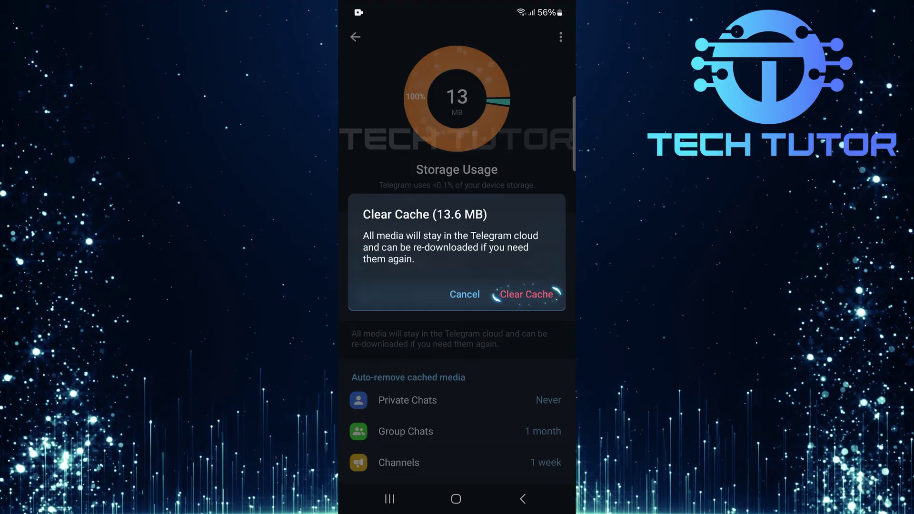
left_click(526, 294)
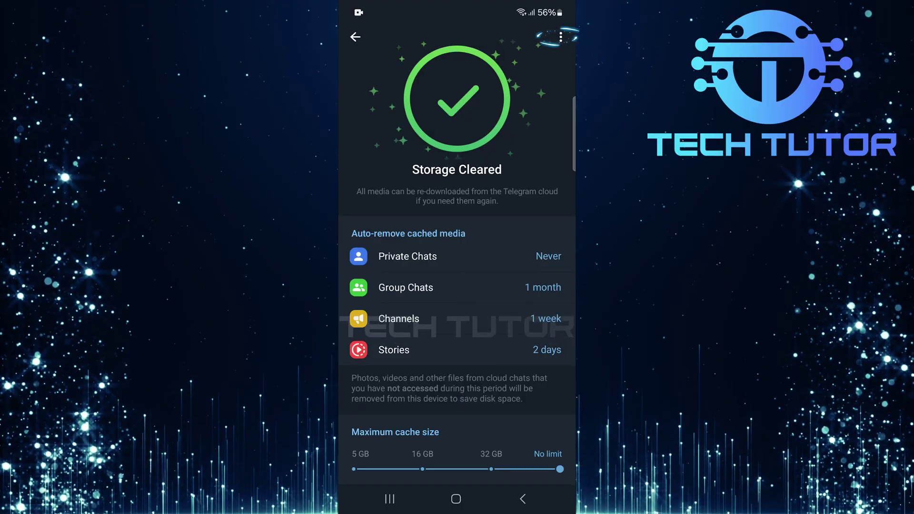
Clear the 6.8 MB local database via the three-dot menu and confirm
left_click(560, 36)
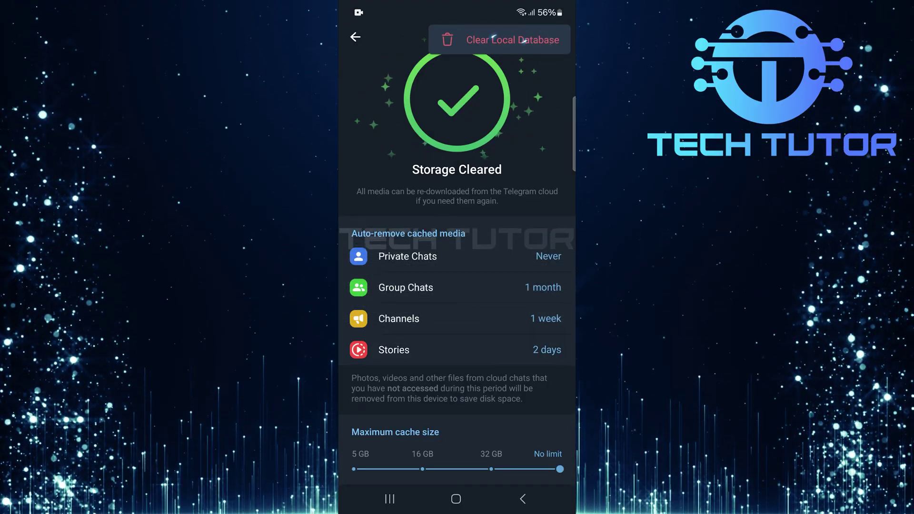
left_click(513, 40)
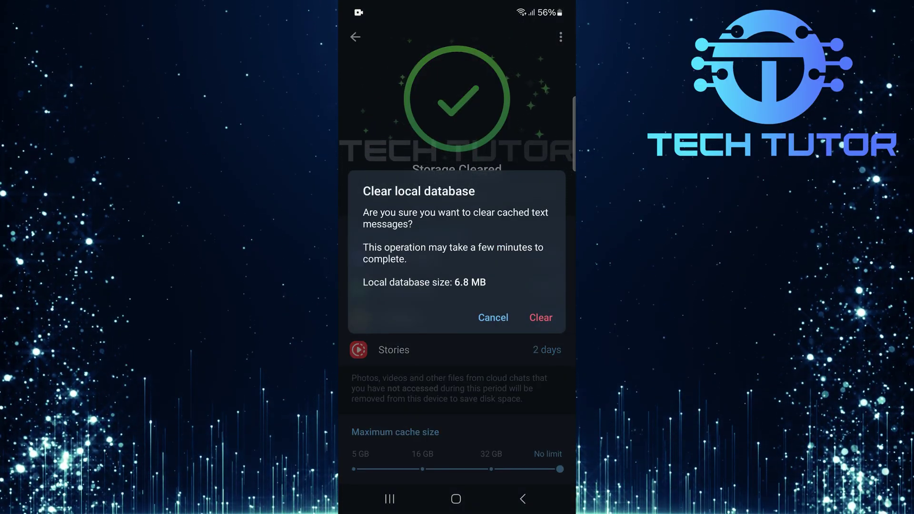
left_click(541, 317)
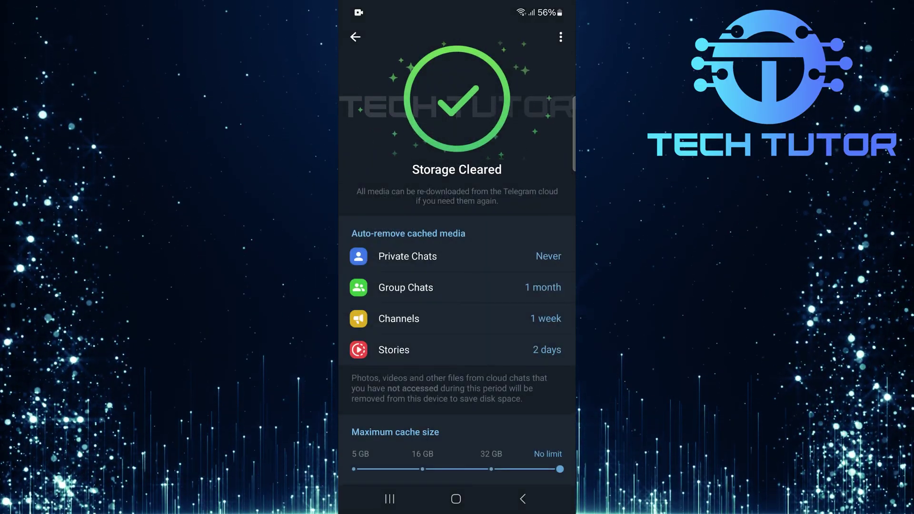